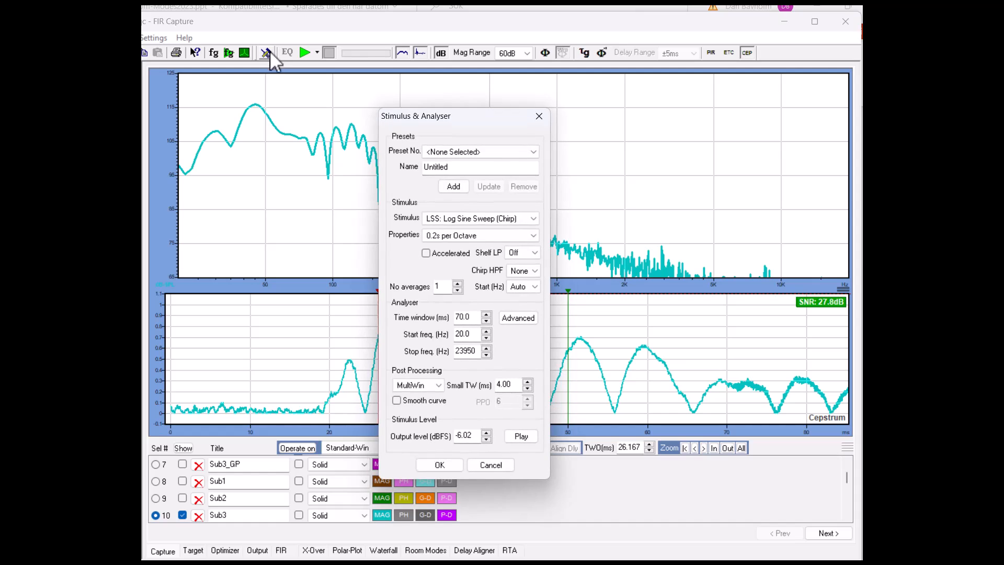
- Load the Acoustics & Room-Modes stimulus preset and keep its sweep rate at 0.4s per Octave
{"action": "left_click", "coordinate": [498, 152]}
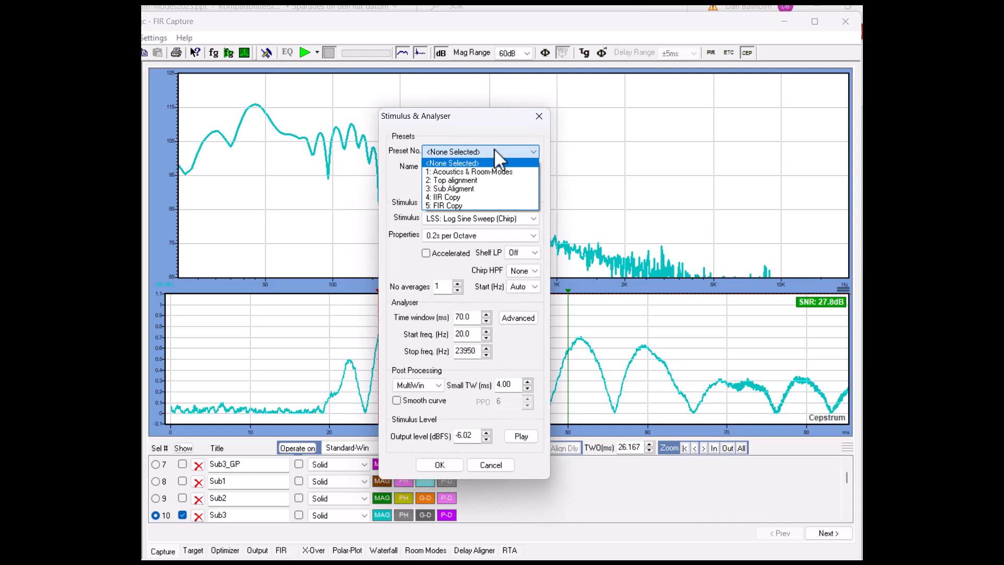
{"action": "left_click", "coordinate": [491, 172]}
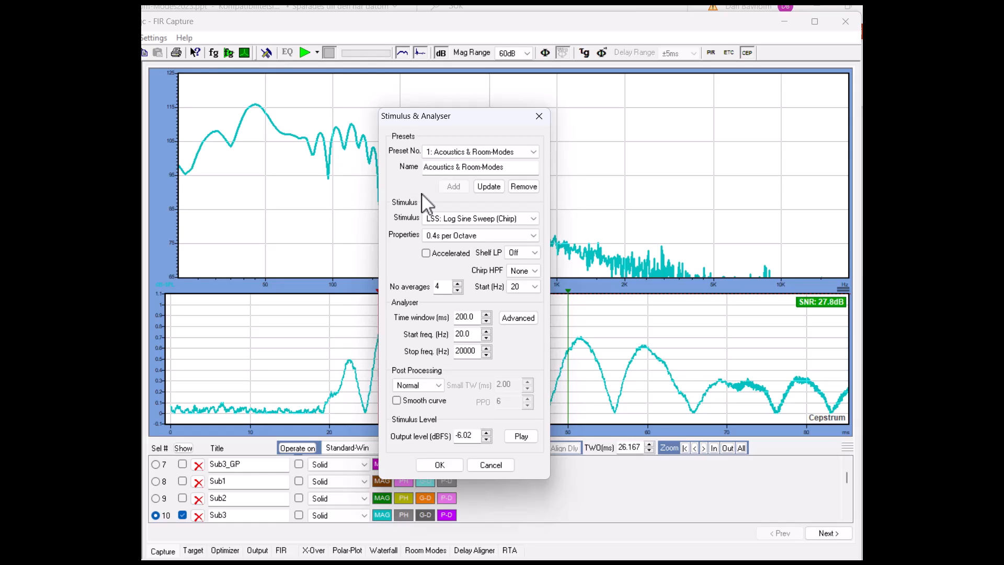
{"action": "left_click", "coordinate": [473, 240]}
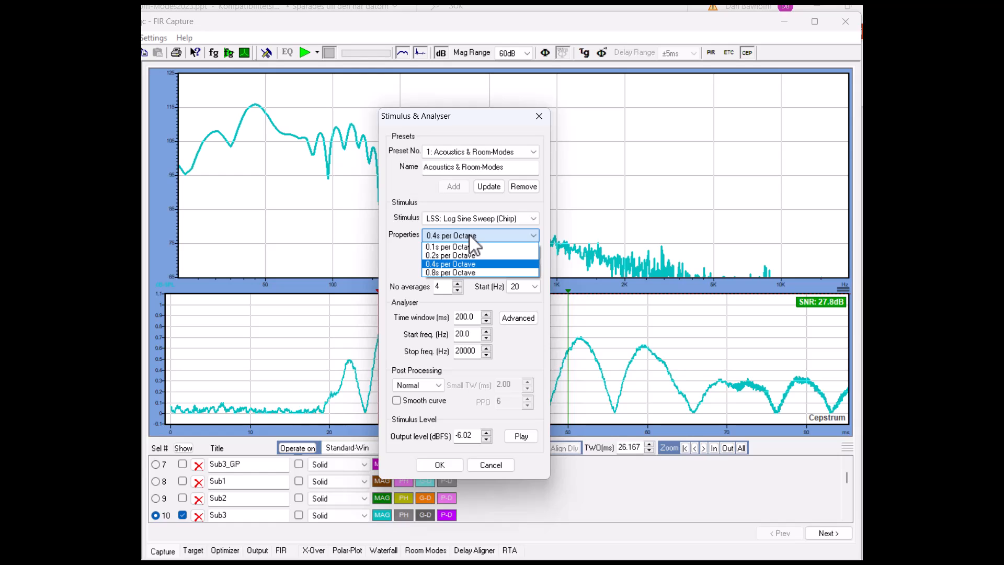
{"action": "left_click", "coordinate": [458, 265]}
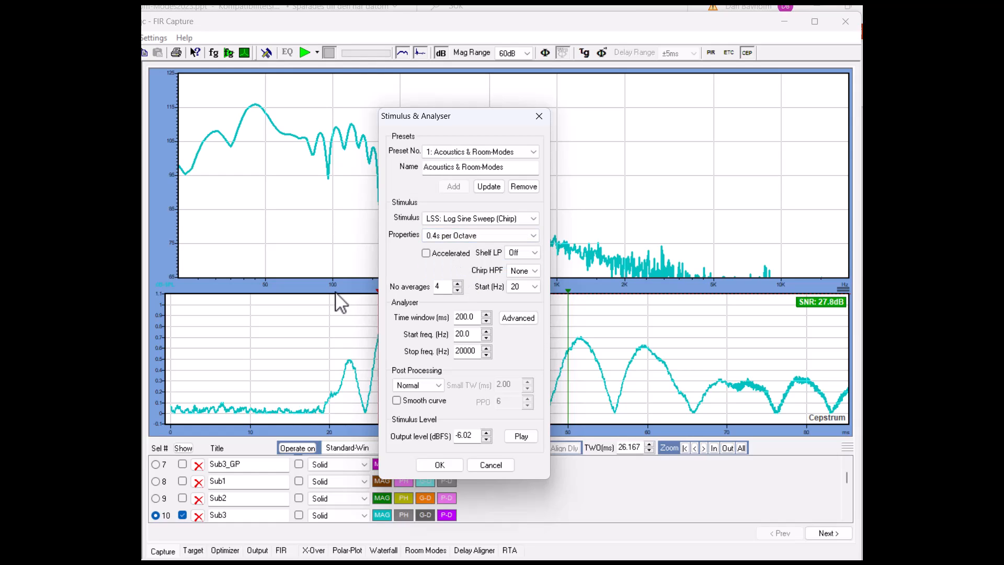
- Make the log sine sweep accelerated with a -6dB low-pass shelf, and apply the stimulus and analyser settings
{"action": "left_click", "coordinate": [427, 253]}
{"action": "left_click", "coordinate": [523, 253]}
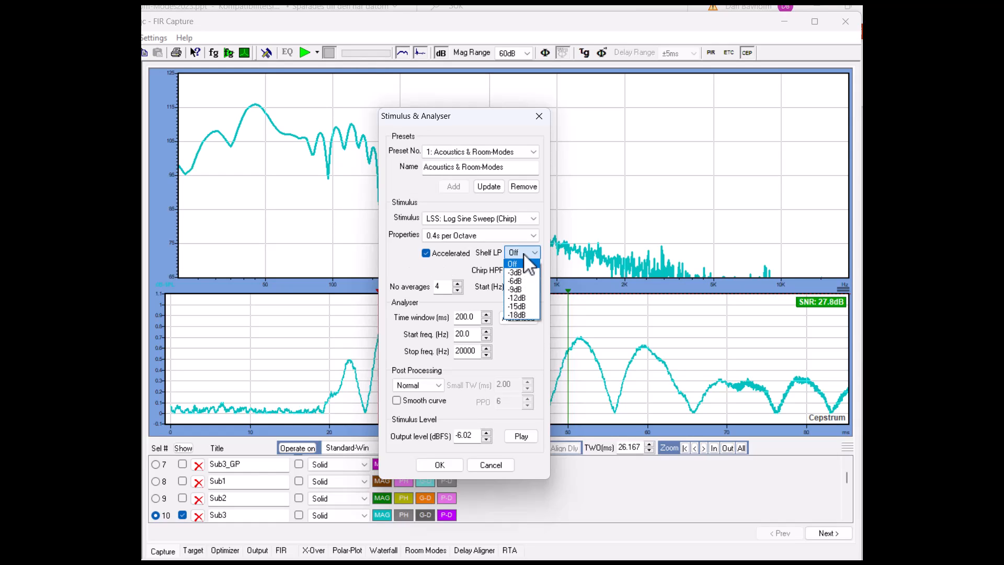
{"action": "left_click", "coordinate": [524, 281]}
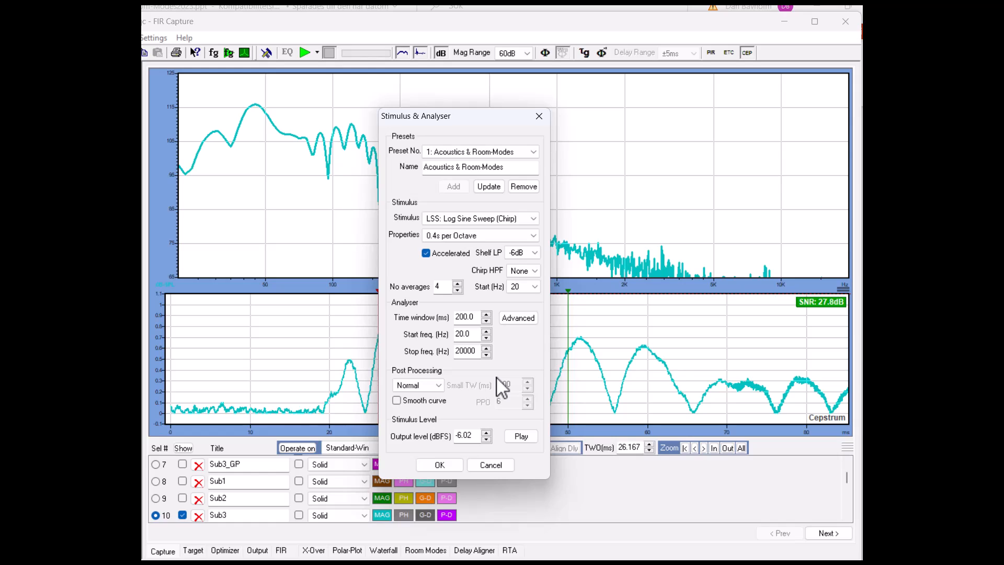
{"action": "left_click", "coordinate": [431, 465]}
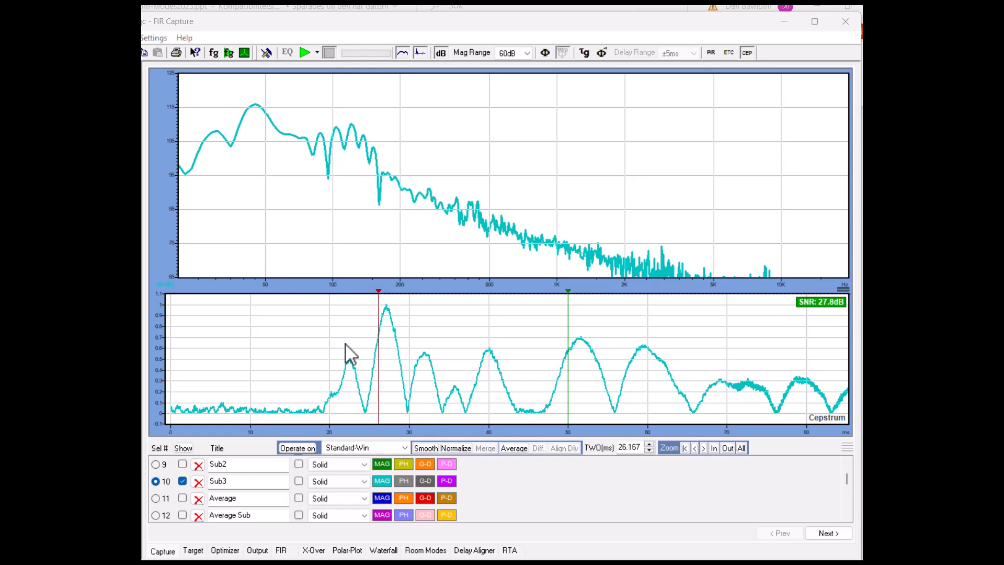
- Try the room-mode analysis on the Average Sub measurement, and return to the captured measurements
{"action": "double_click", "coordinate": [256, 477]}
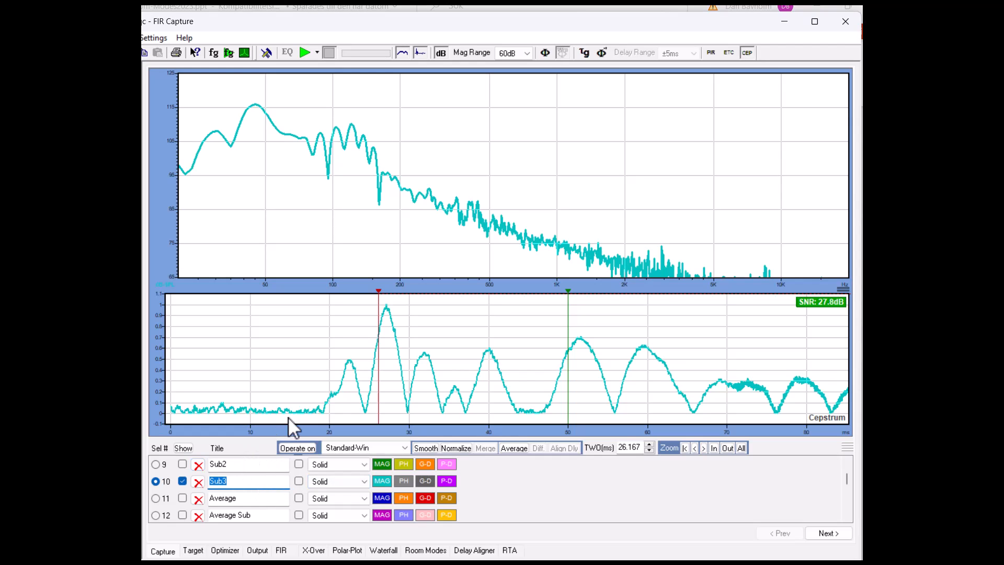
{"action": "left_click", "coordinate": [155, 516]}
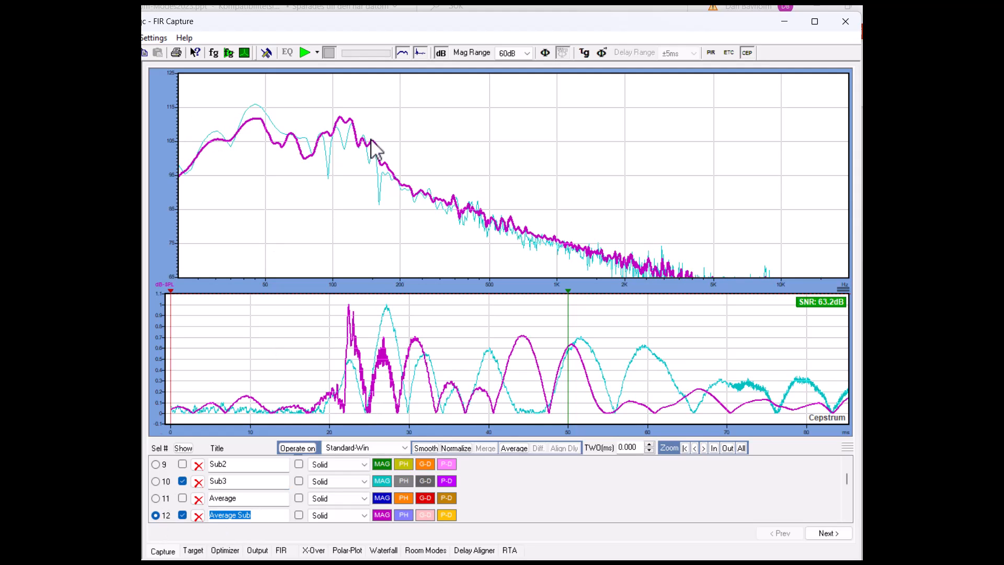
{"action": "left_click", "coordinate": [419, 550]}
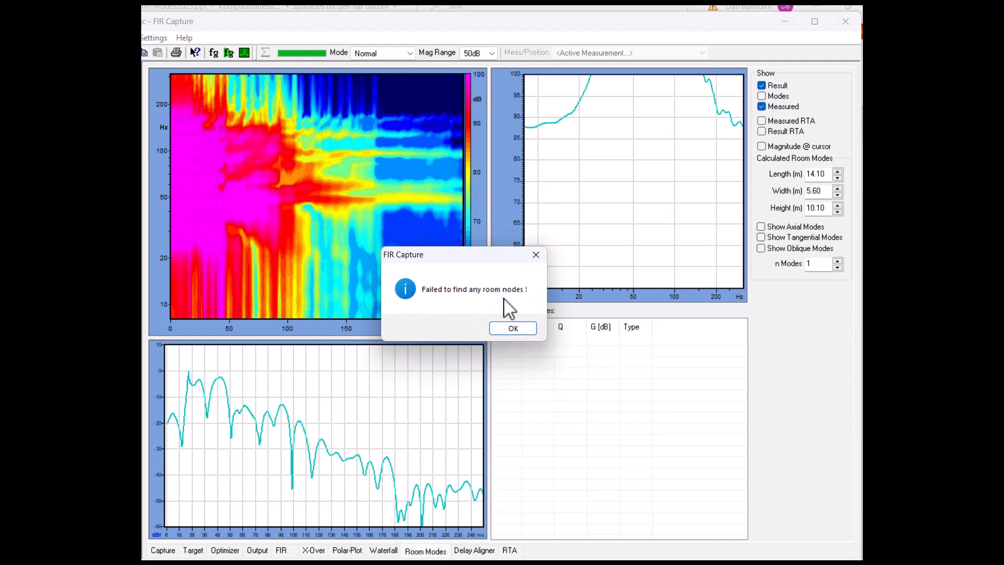
{"action": "left_click", "coordinate": [528, 329]}
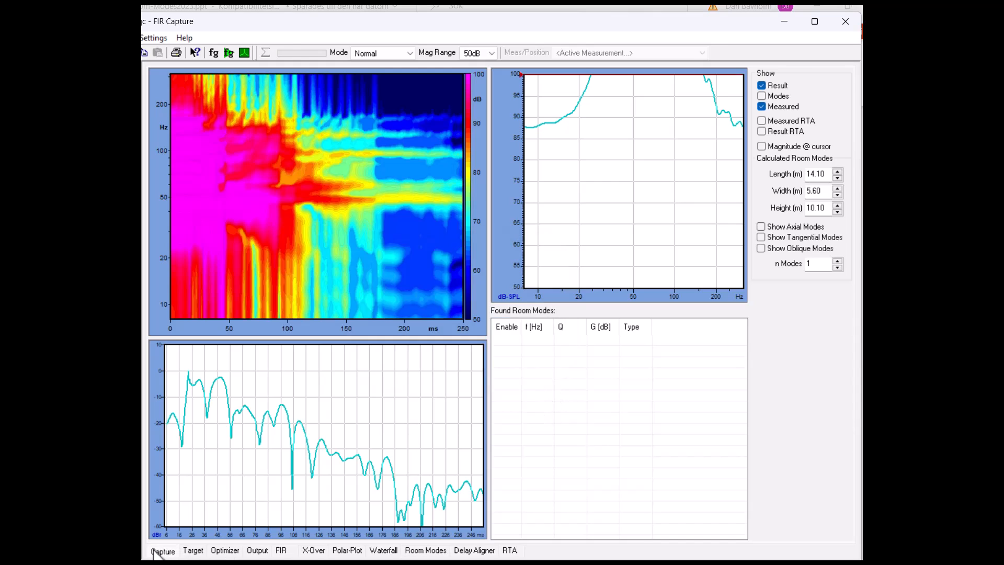
{"action": "left_click", "coordinate": [157, 550]}
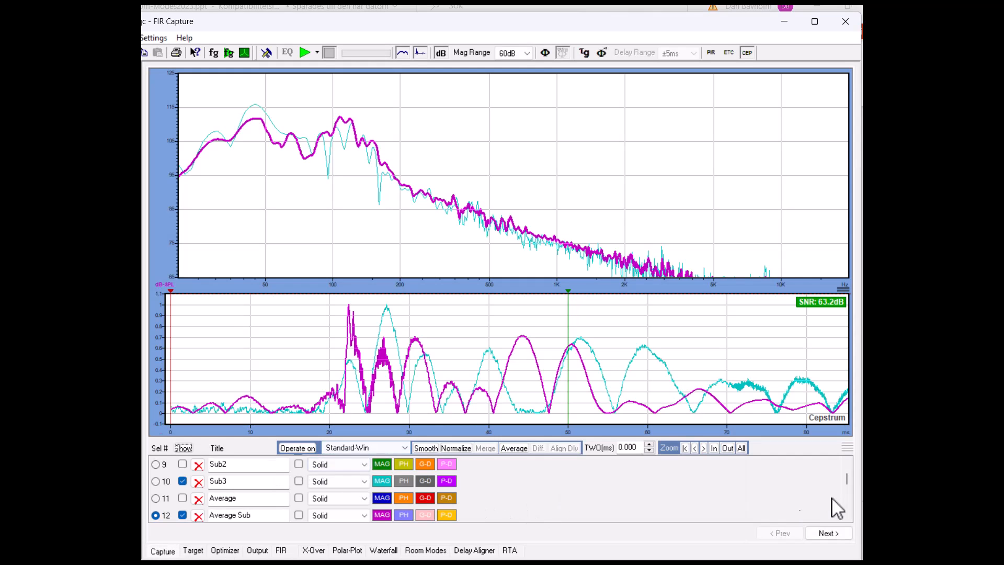
- Mark the Sub1, Sub2 and Sub3 measurements for joint operation and analyze their room modes
{"action": "scroll", "coordinate": [847, 470], "scroll_direction": "up", "scroll_amount": 1}
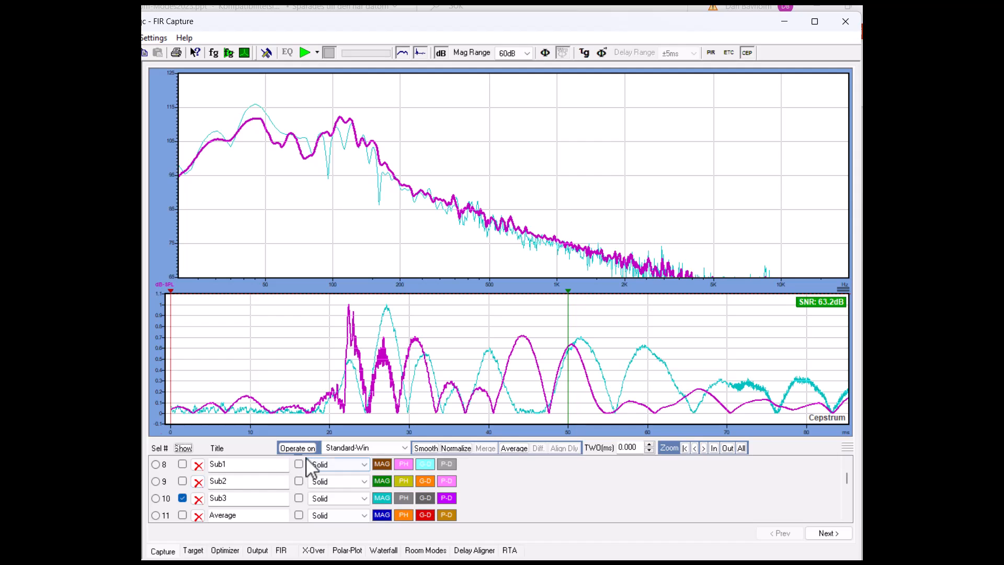
{"action": "left_click", "coordinate": [299, 464]}
{"action": "left_click", "coordinate": [299, 481]}
{"action": "left_click", "coordinate": [298, 498]}
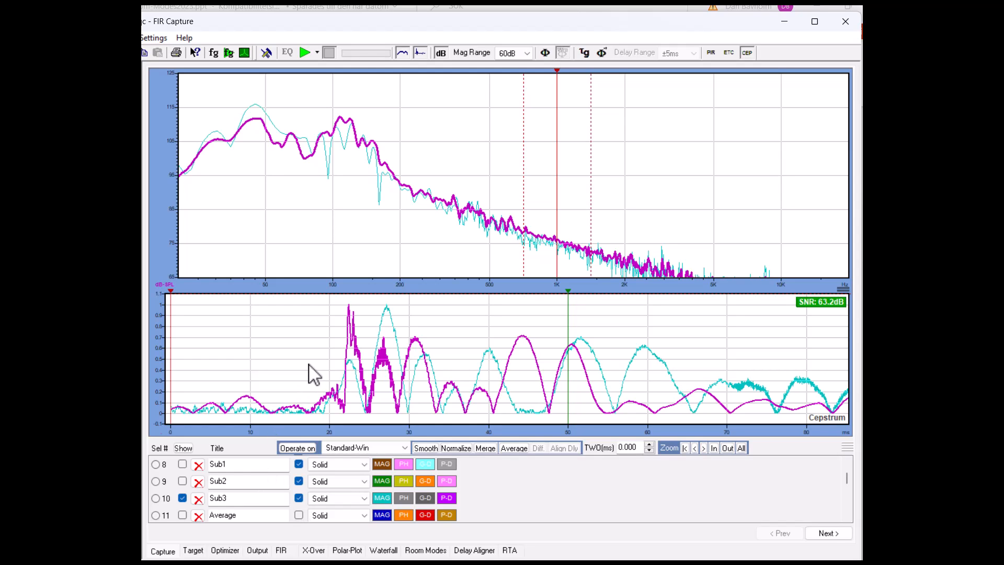
{"action": "right_click", "coordinate": [359, 200]}
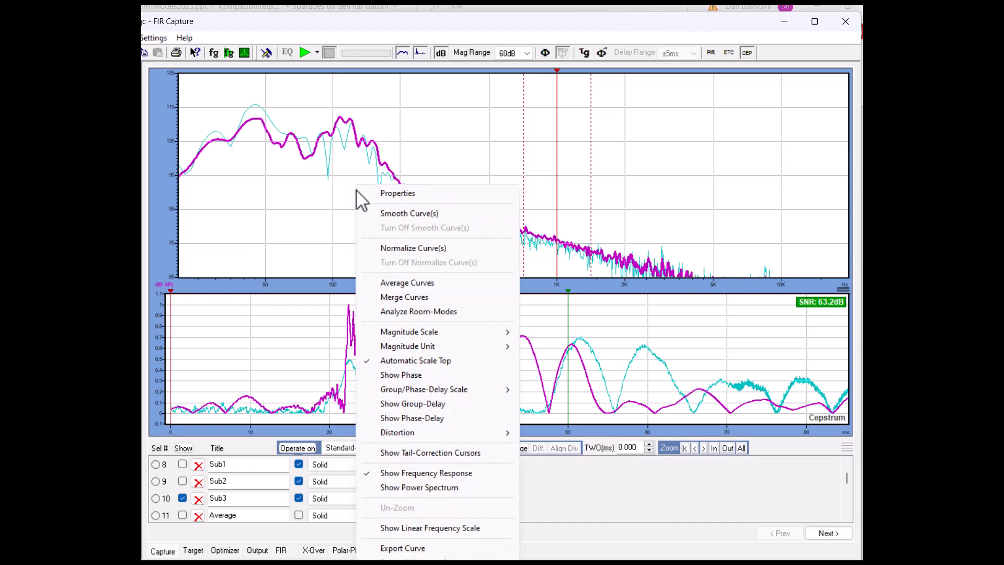
{"action": "left_click", "coordinate": [410, 312]}
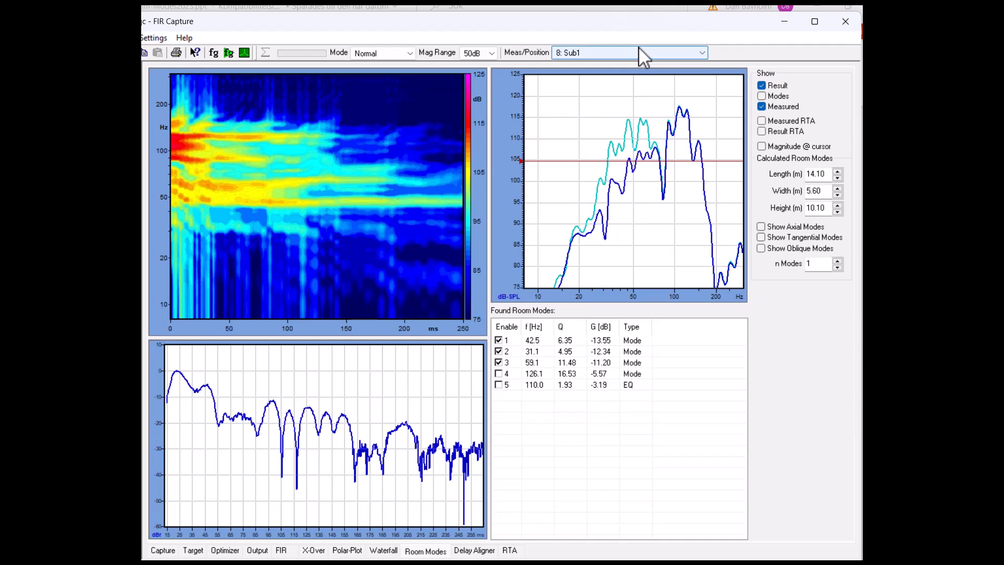
- Examine the room-mode results at the Sub2 and Sub3 measurement positions, and return to Sub1
{"action": "left_click", "coordinate": [639, 48]}
{"action": "left_click", "coordinate": [578, 79]}
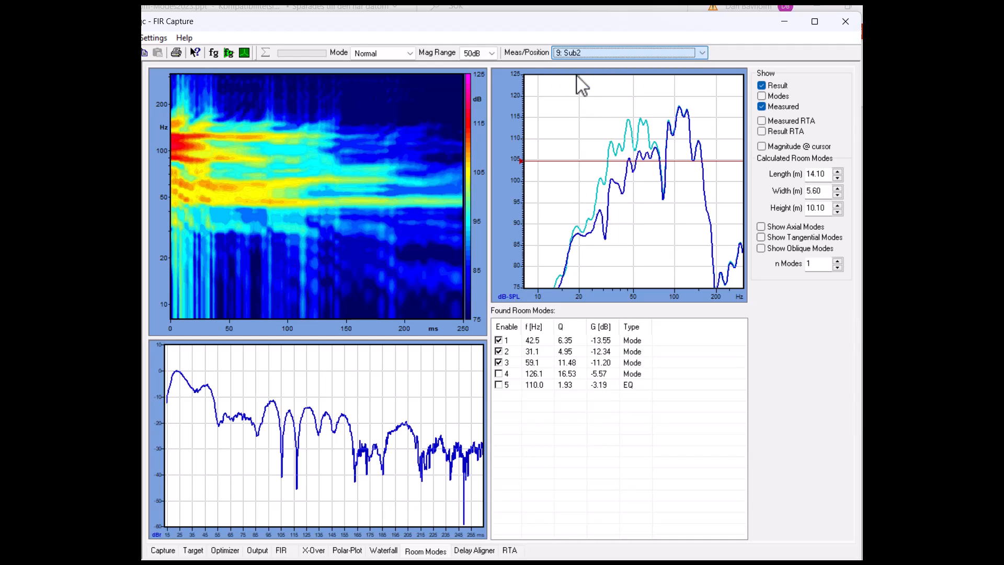
{"action": "left_click", "coordinate": [601, 48]}
{"action": "left_click", "coordinate": [583, 82]}
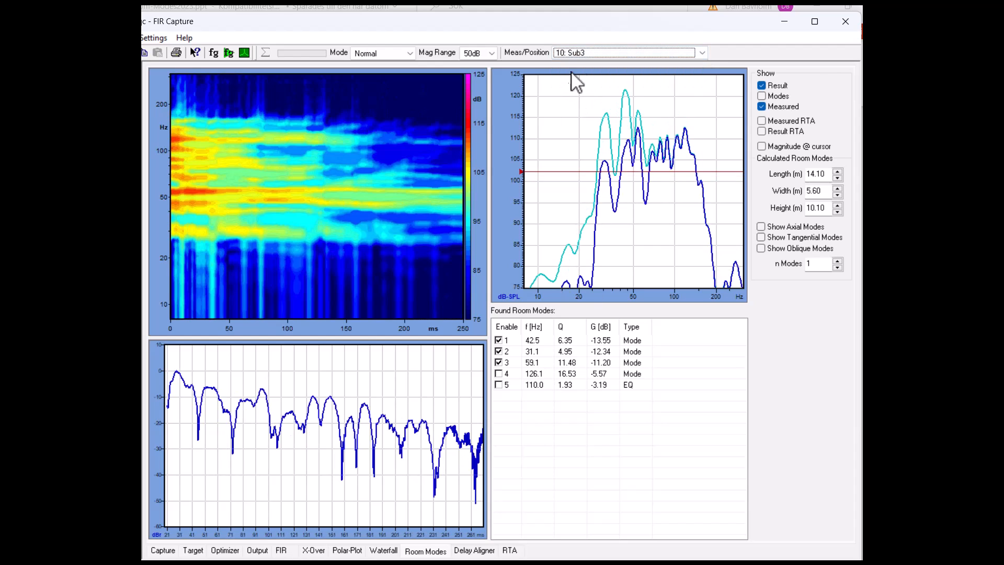
{"action": "left_click", "coordinate": [610, 49]}
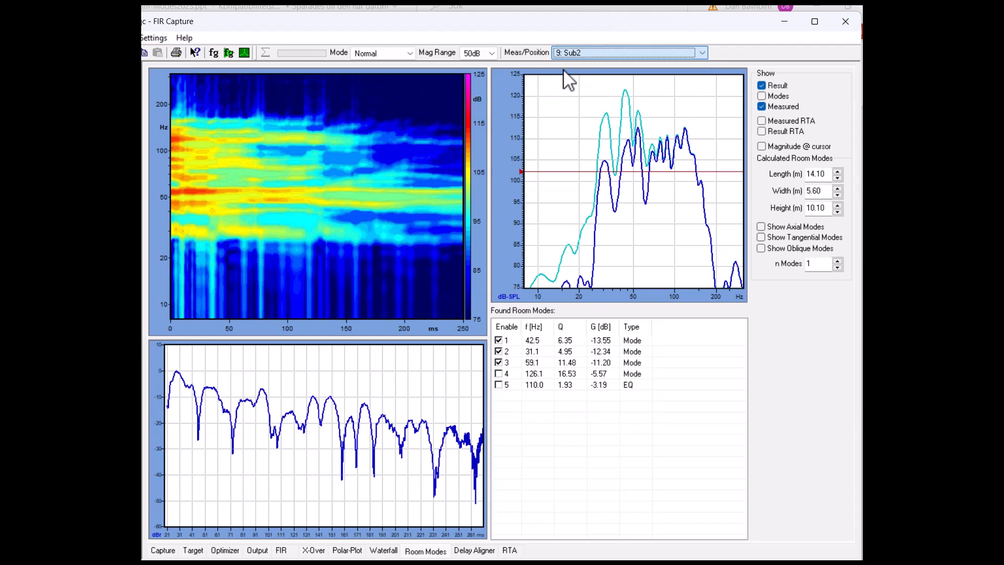
{"action": "left_click", "coordinate": [565, 73]}
{"action": "left_click", "coordinate": [569, 49]}
{"action": "left_click", "coordinate": [570, 64]}
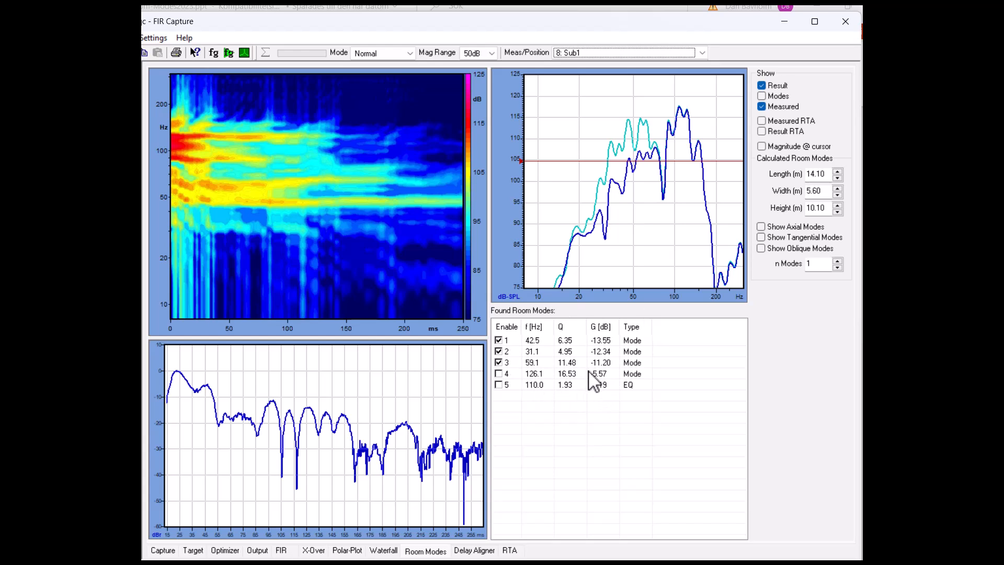
- Set the level line in the Sub1 response plot to about 107 dB, comparing the decay with and without the result
{"action": "left_click_drag", "start_coordinate": [574, 161], "coordinate": [574, 150]}
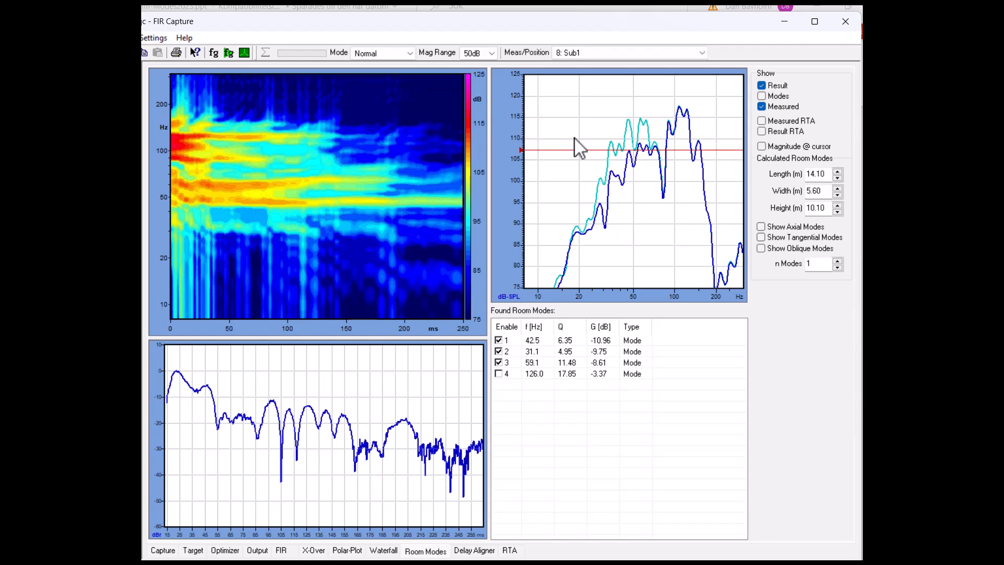
{"action": "left_click", "coordinate": [765, 87]}
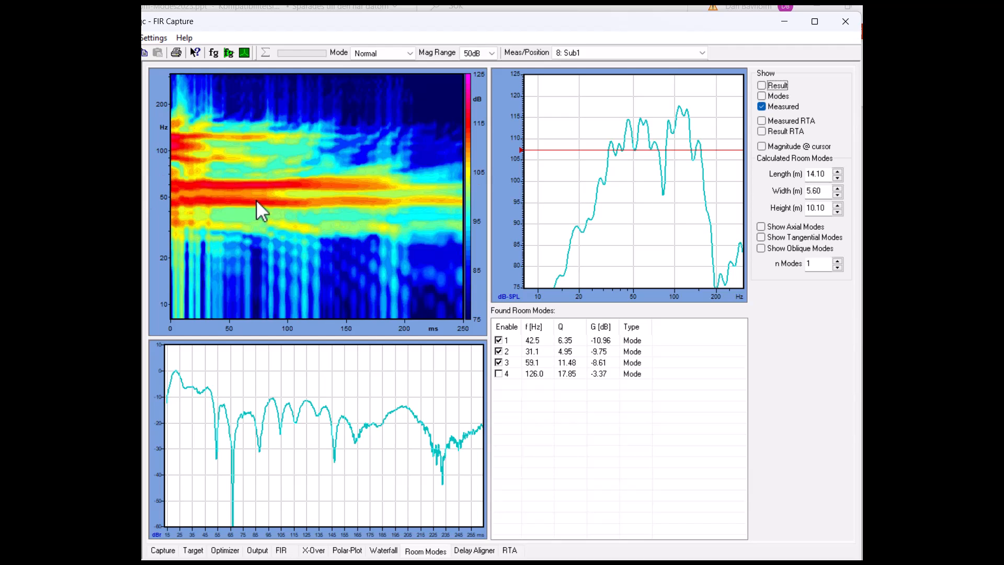
{"action": "left_click", "coordinate": [762, 87]}
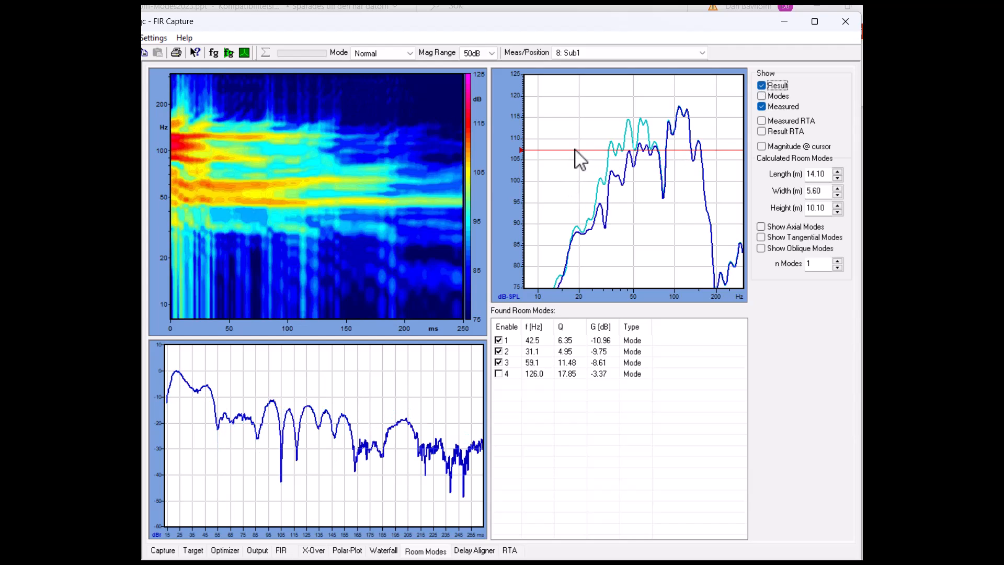
{"action": "mouse_move", "coordinate": [576, 150]}
{"action": "left_mouse_down"}
{"action": "mouse_move", "coordinate": [576, 128]}
{"action": "mouse_move", "coordinate": [576, 157]}
{"action": "mouse_move", "coordinate": [576, 138]}
{"action": "left_mouse_up"}
{"action": "mouse_move", "coordinate": [572, 151]}
{"action": "left_mouse_down"}
{"action": "mouse_move", "coordinate": [576, 181]}
{"action": "mouse_move", "coordinate": [577, 159]}
{"action": "left_mouse_up"}
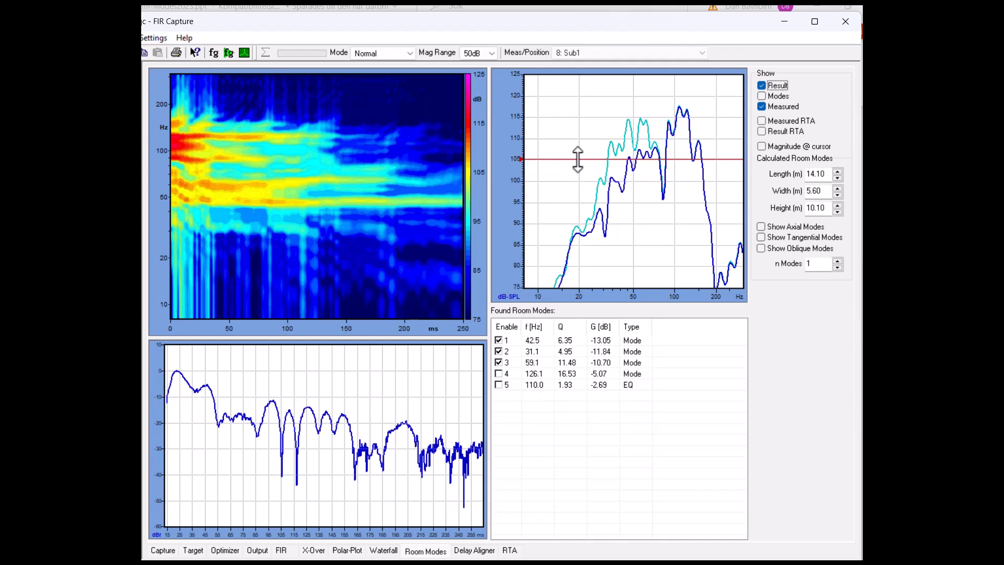
{"action": "left_click_drag", "start_coordinate": [574, 160], "coordinate": [575, 150]}
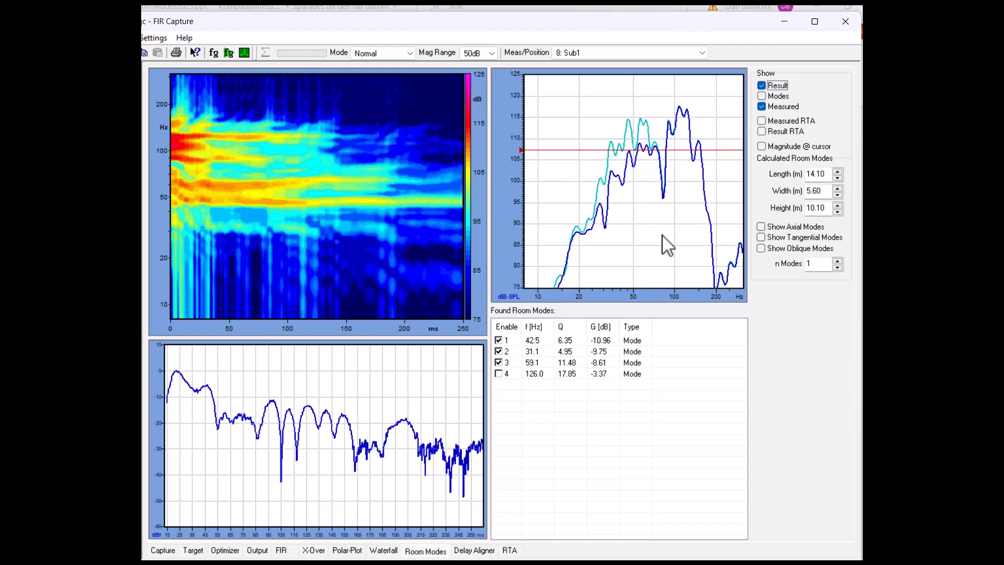
- Show the Result RTA in the Sub1 response plot and keep the level line at about 107 dB
{"action": "left_click", "coordinate": [763, 124]}
{"action": "left_click", "coordinate": [762, 131]}
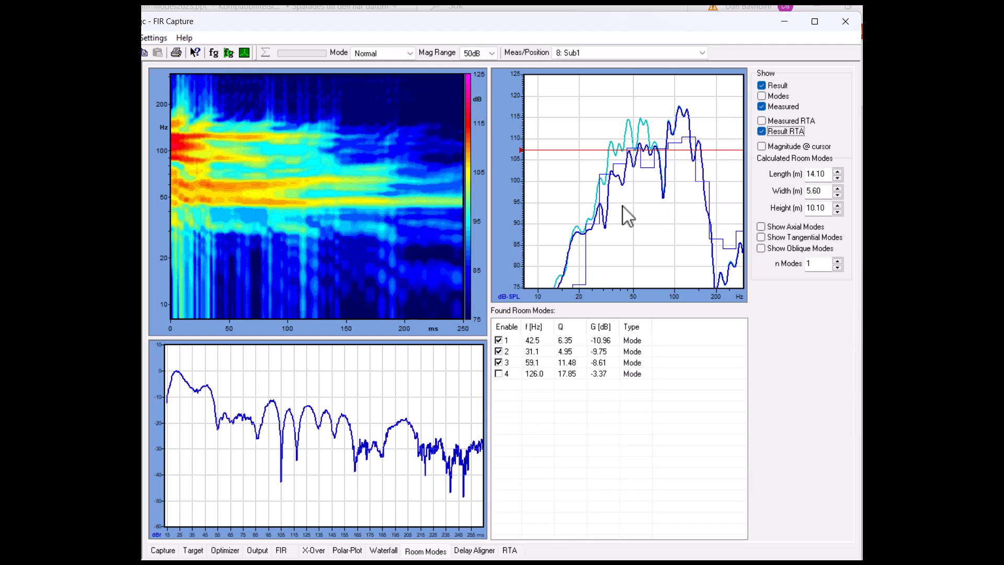
{"action": "mouse_move", "coordinate": [584, 151]}
{"action": "left_mouse_down"}
{"action": "mouse_move", "coordinate": [584, 139]}
{"action": "mouse_move", "coordinate": [584, 150]}
{"action": "left_mouse_up"}
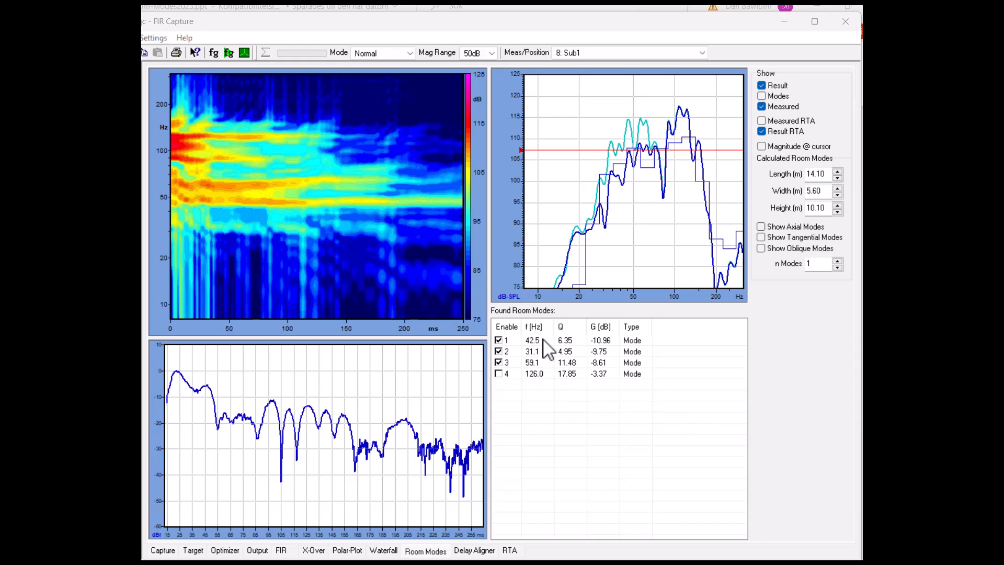
- Compare the effect of the 42.5, 31.1 and 59.1 Hz mode filters by disabling and re-enabling each in turn
{"action": "left_click", "coordinate": [502, 341]}
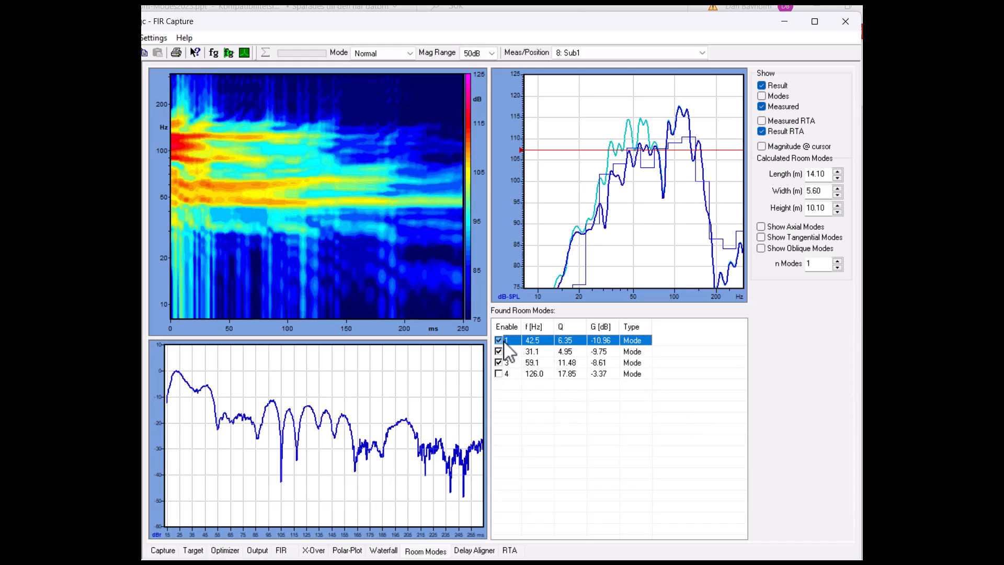
{"action": "left_click", "coordinate": [499, 341]}
{"action": "left_click", "coordinate": [499, 352]}
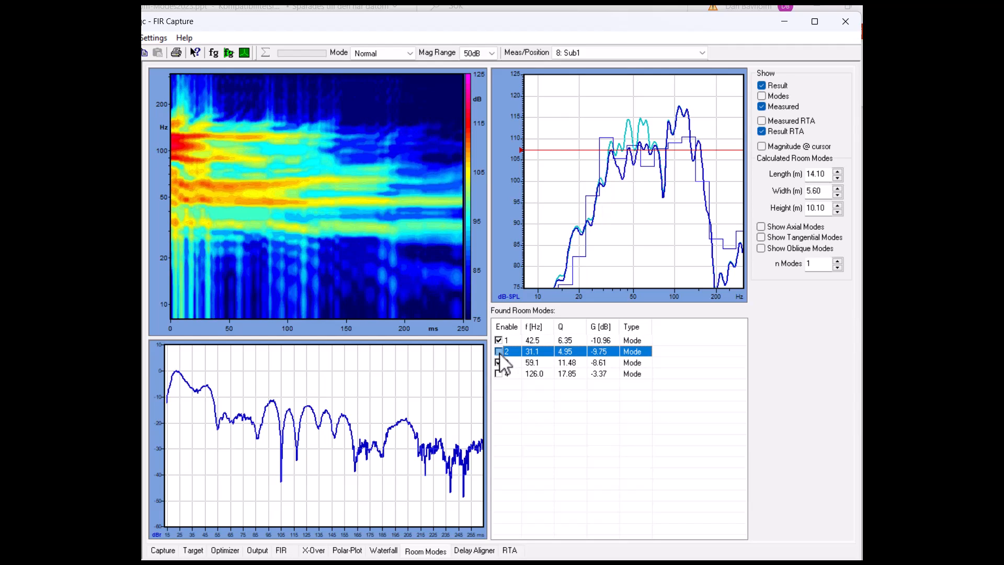
{"action": "left_click", "coordinate": [499, 352]}
{"action": "left_click", "coordinate": [499, 363]}
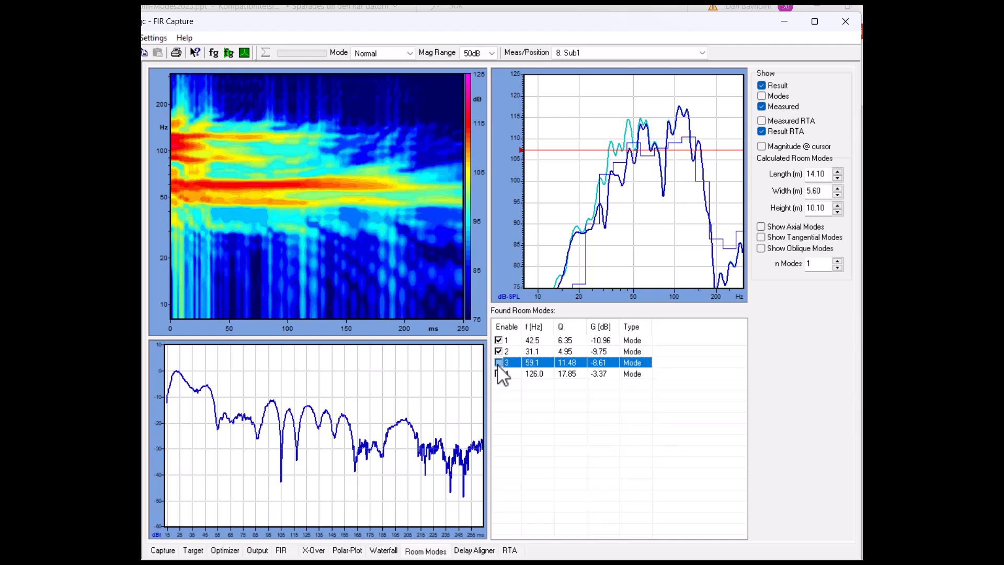
{"action": "left_click", "coordinate": [498, 365]}
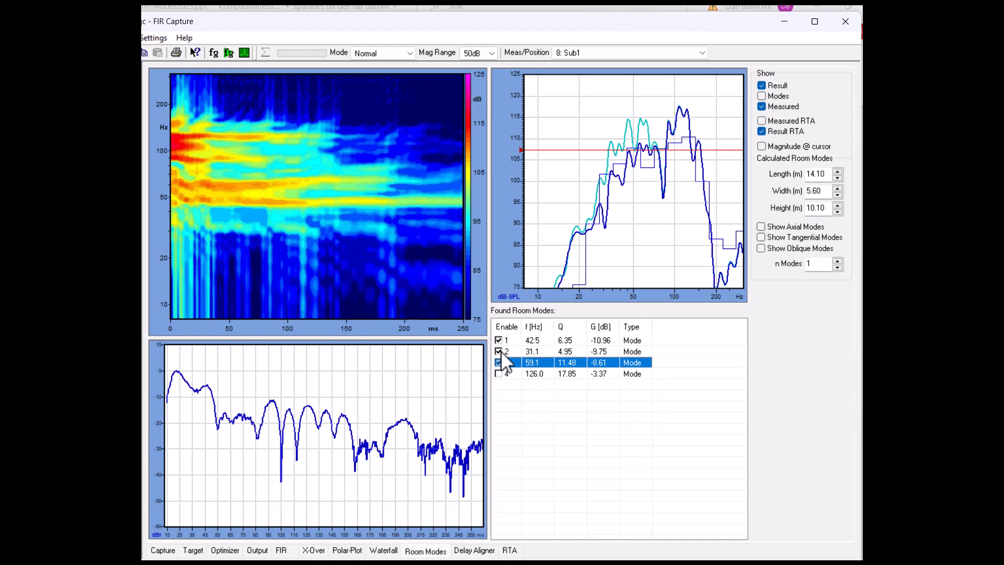
- Disable the 31.1 Hz filter in the list of found room modes
{"action": "left_click", "coordinate": [500, 351]}
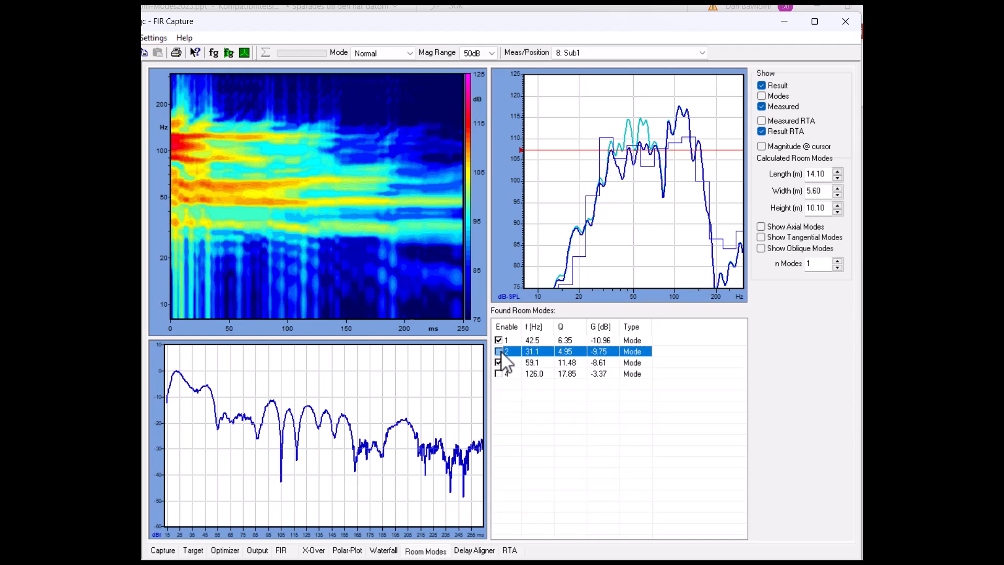
{"action": "left_click", "coordinate": [500, 351]}
{"action": "left_click", "coordinate": [500, 352]}
- Set the gain of the 59.1 Hz room-mode filter to -9.71 dB
{"action": "double_click", "coordinate": [544, 364]}
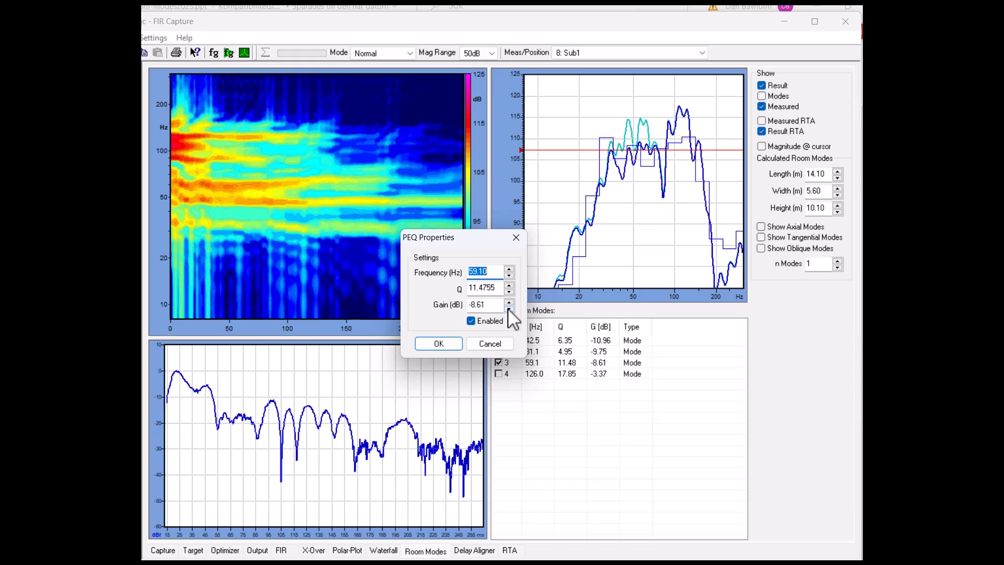
{"action": "left_click", "coordinate": [509, 309]}
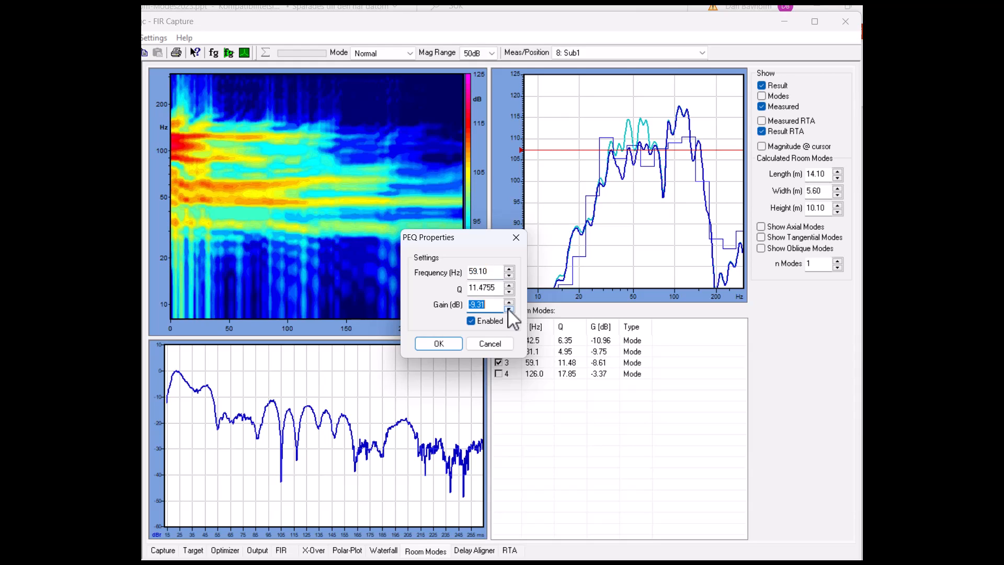
{"action": "left_click", "coordinate": [435, 344]}
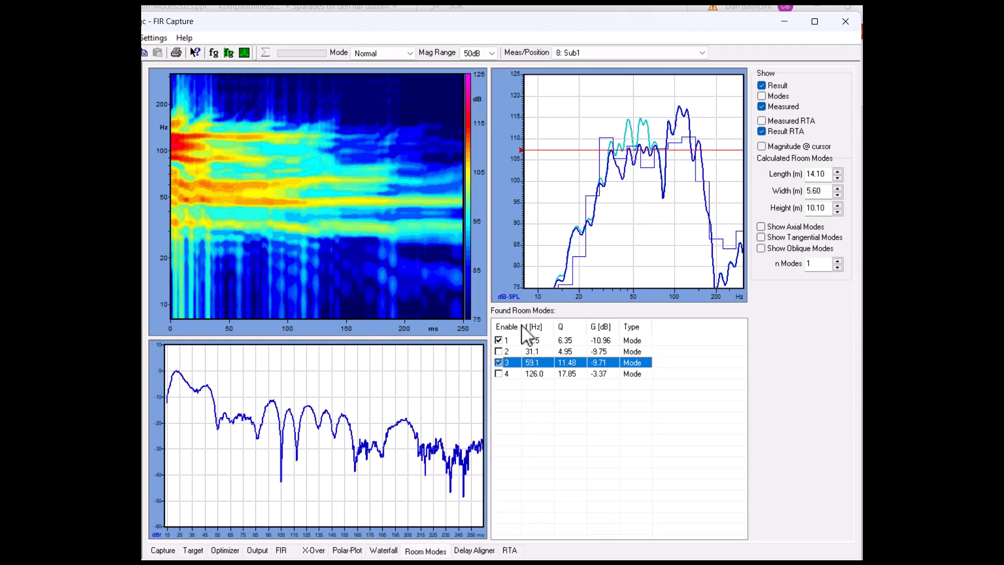
- Compare the Sub1 response with the 59.1 Hz room-mode filter disabled and re-enabled
{"action": "left_click", "coordinate": [499, 363]}
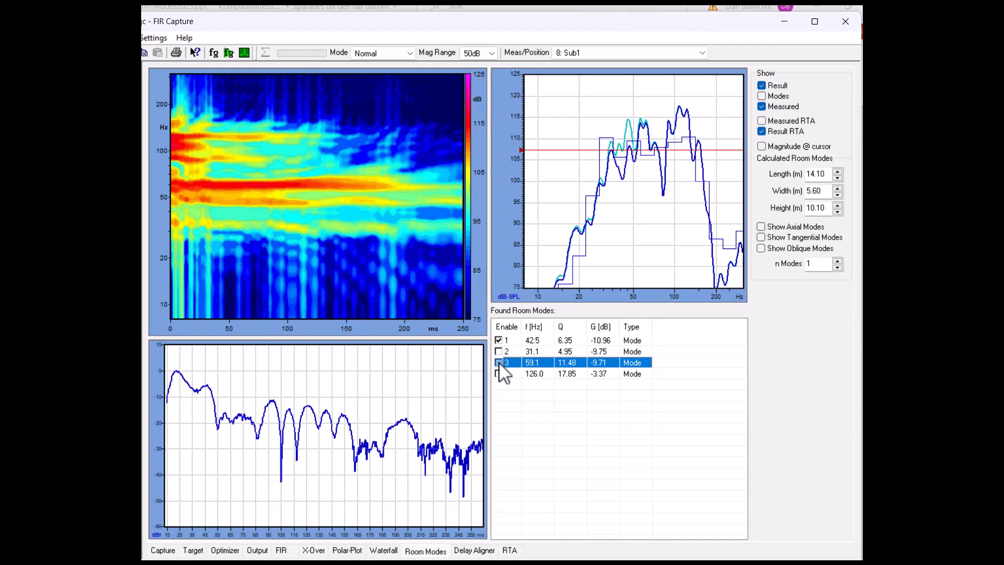
{"action": "left_click", "coordinate": [499, 363]}
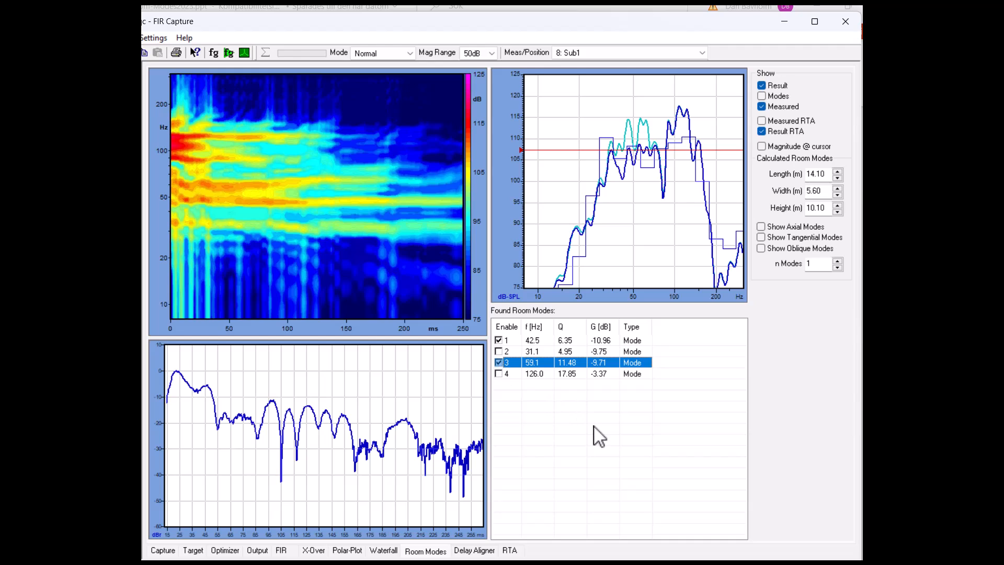
- Save the found room-mode filters as a result list, overwriting the existing file tet.RLQ in the Video folder
{"action": "right_click", "coordinate": [567, 351]}
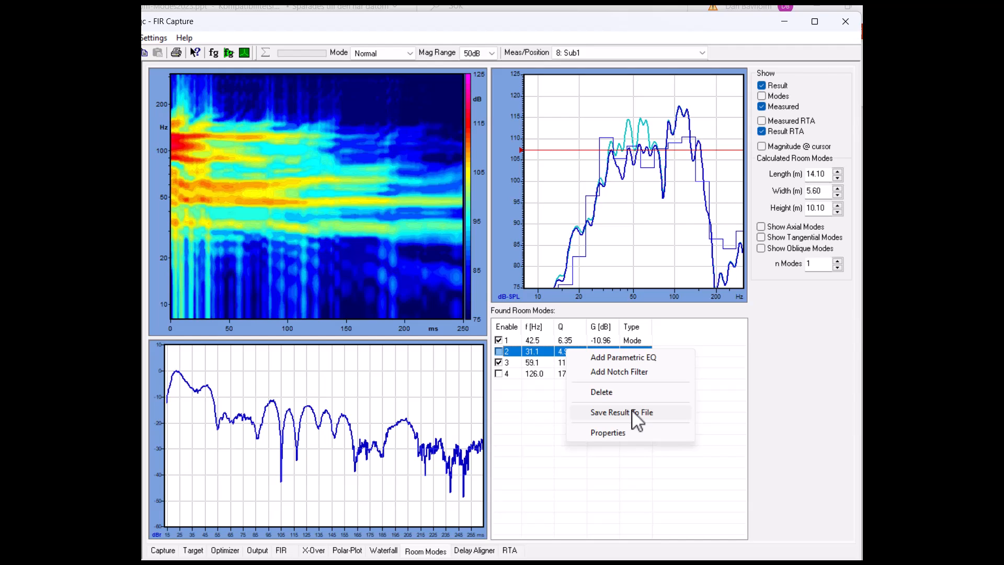
{"action": "left_click", "coordinate": [636, 414]}
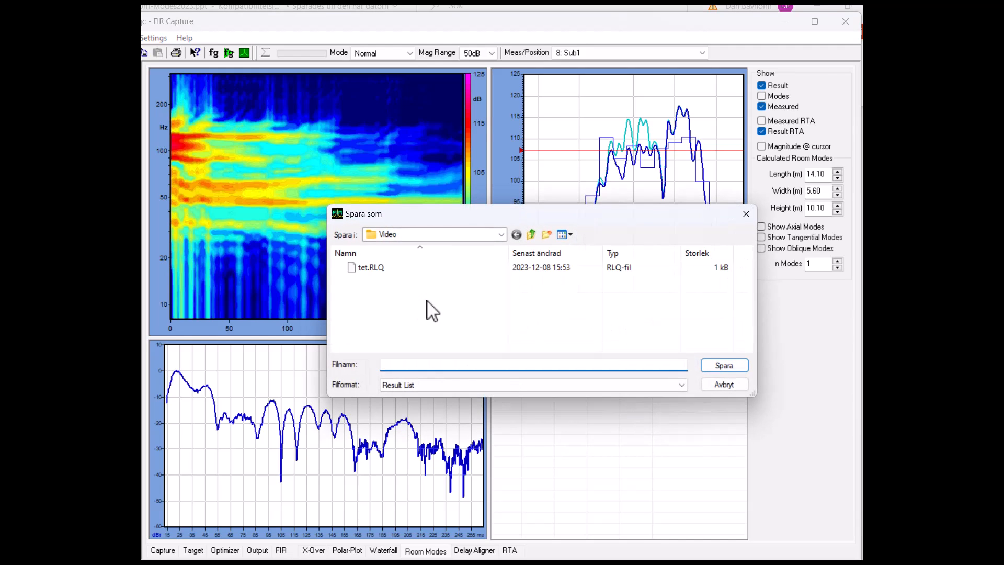
{"action": "left_click", "coordinate": [381, 268]}
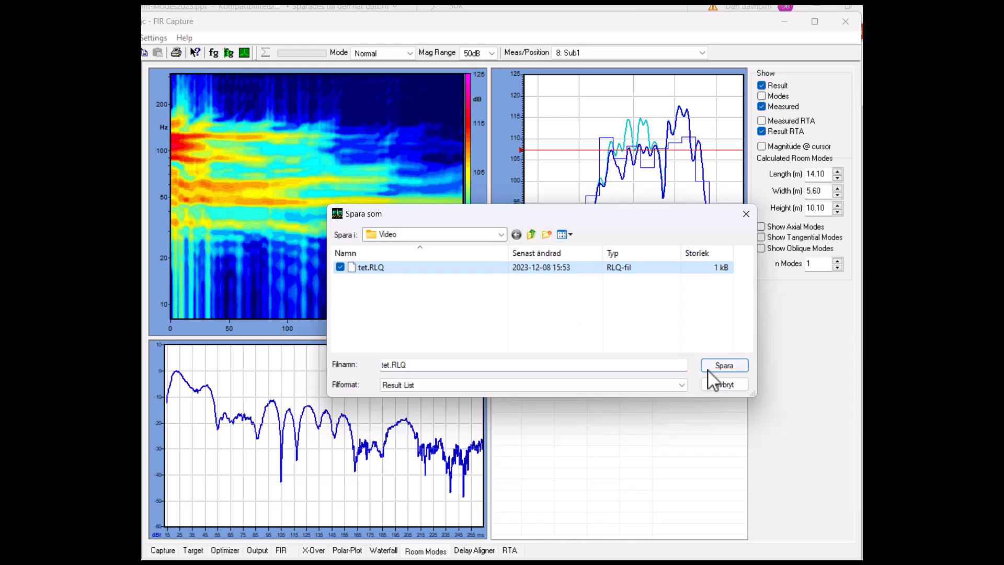
{"action": "left_click", "coordinate": [727, 366]}
{"action": "left_click", "coordinate": [446, 298]}
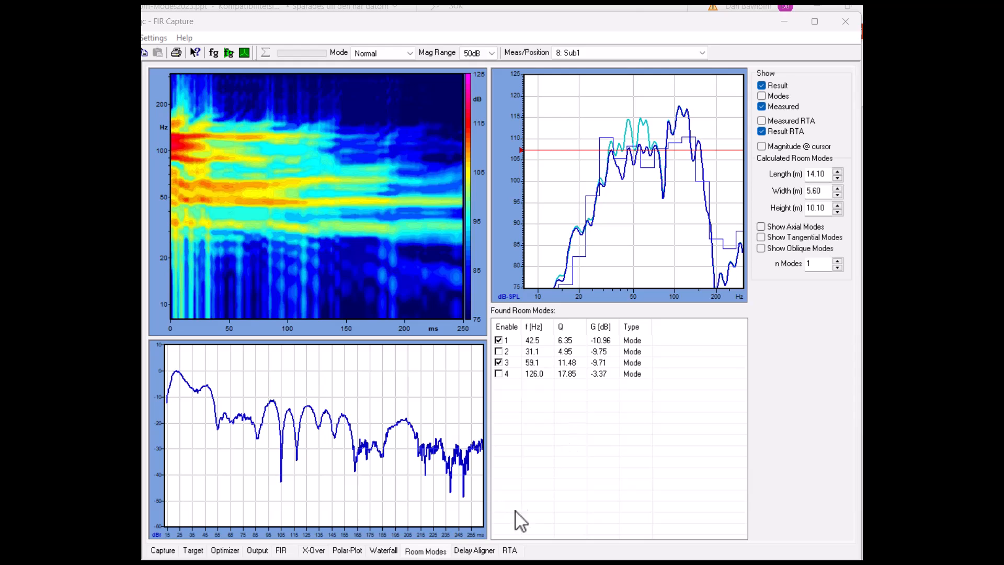
- Load the saved room-mode filters from tet.RLQ into the Output biquad list
{"action": "left_click", "coordinate": [262, 552]}
{"action": "right_click", "coordinate": [296, 257]}
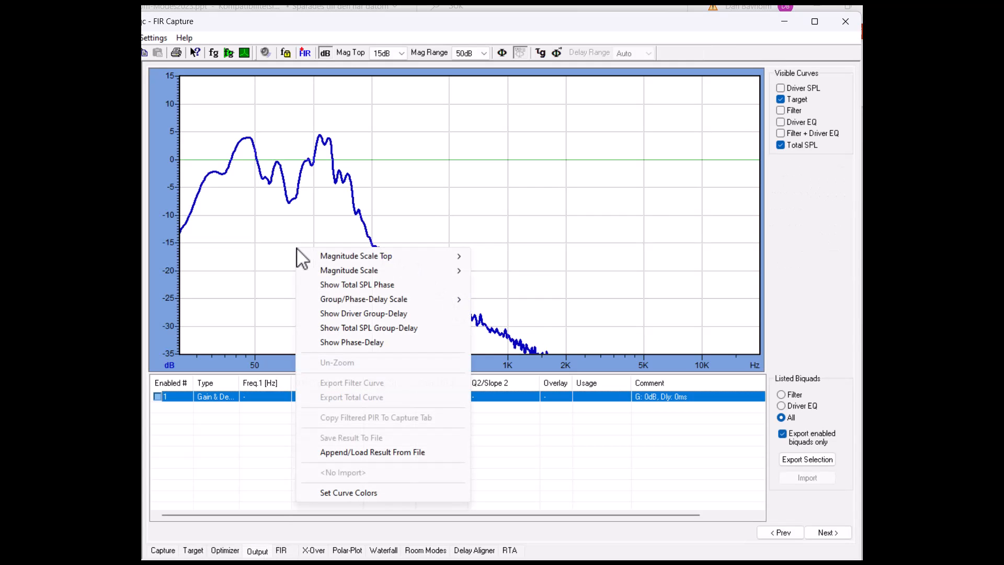
{"action": "left_click", "coordinate": [391, 452]}
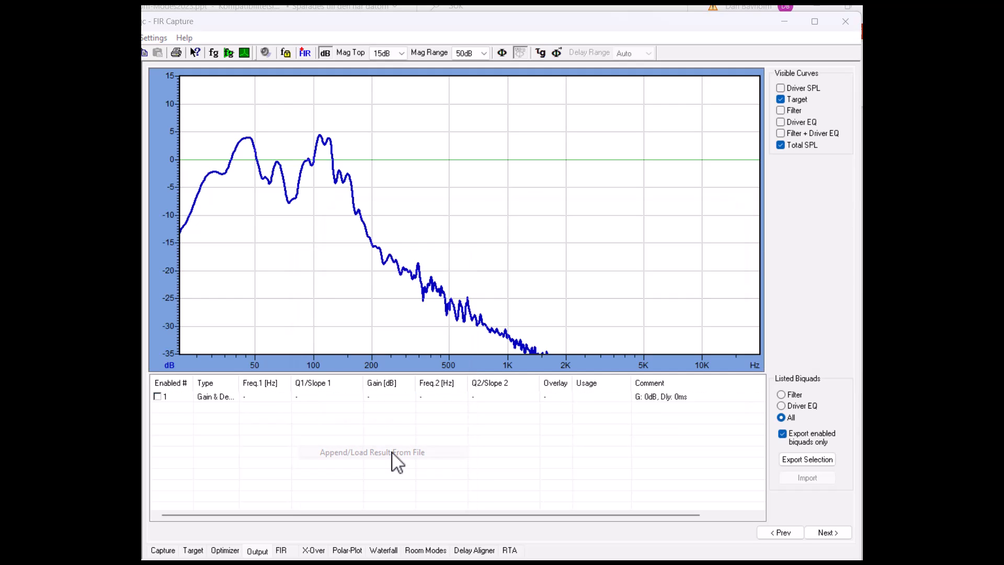
{"action": "left_click", "coordinate": [369, 268]}
{"action": "left_click", "coordinate": [718, 349]}
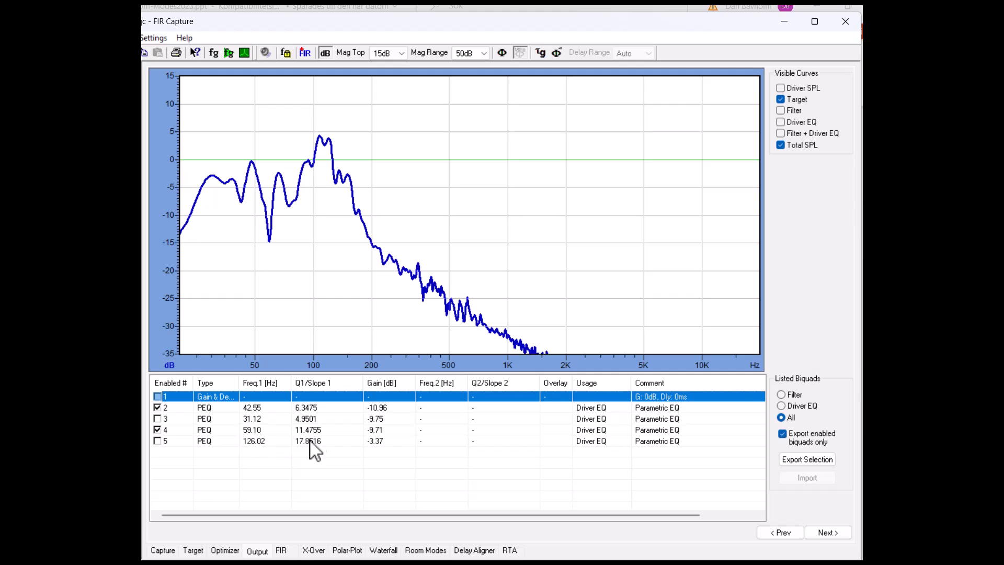
- Enable EQ for the capture measurements, check the loaded biquads in the Output view, and return to Capture
{"action": "left_click", "coordinate": [161, 552]}
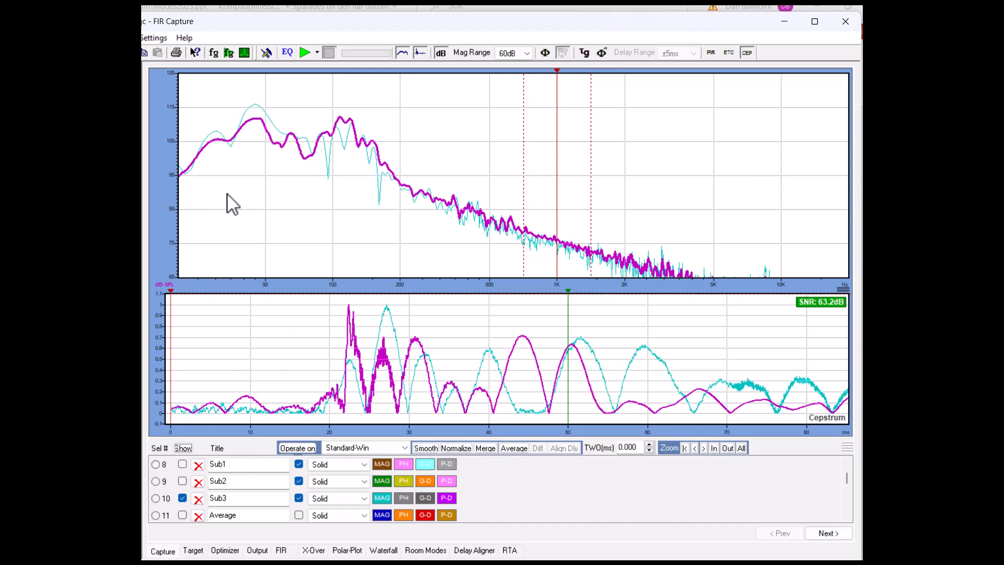
{"action": "left_click", "coordinate": [287, 53]}
{"action": "left_click", "coordinate": [258, 551]}
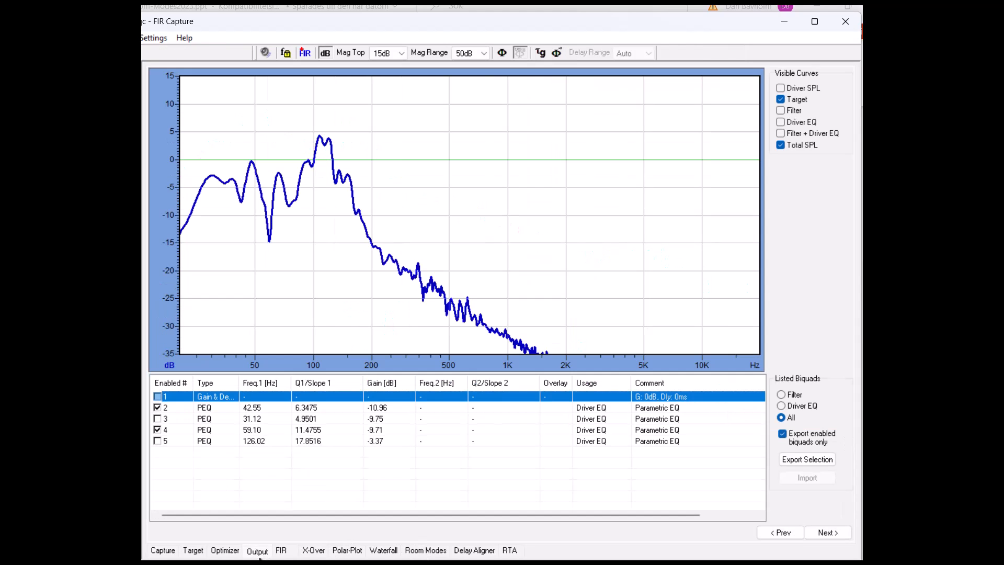
{"action": "left_click", "coordinate": [158, 550]}
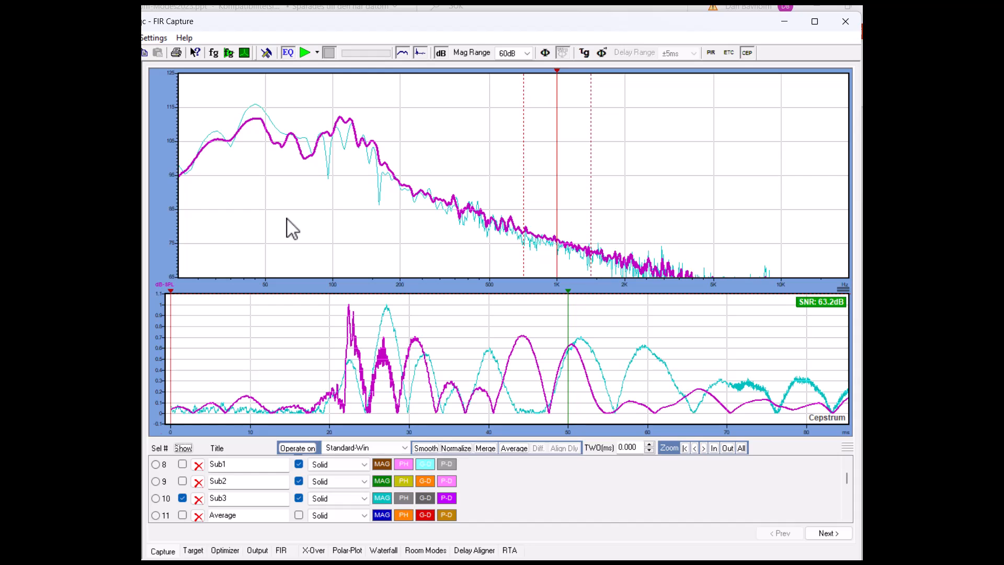